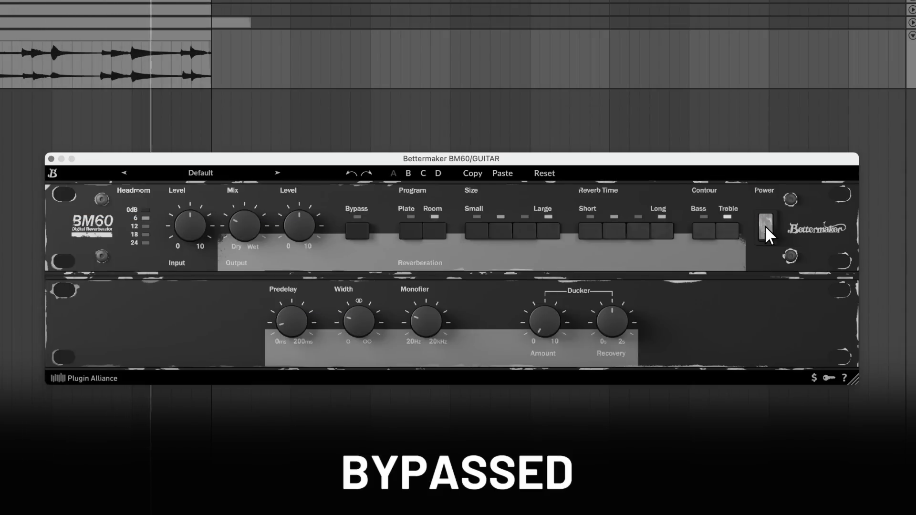
- Toggle the BM60 power on the guitar, vocals, piano and drums tracks to compare the processed and bypassed sound during playback
left_click(765, 225)
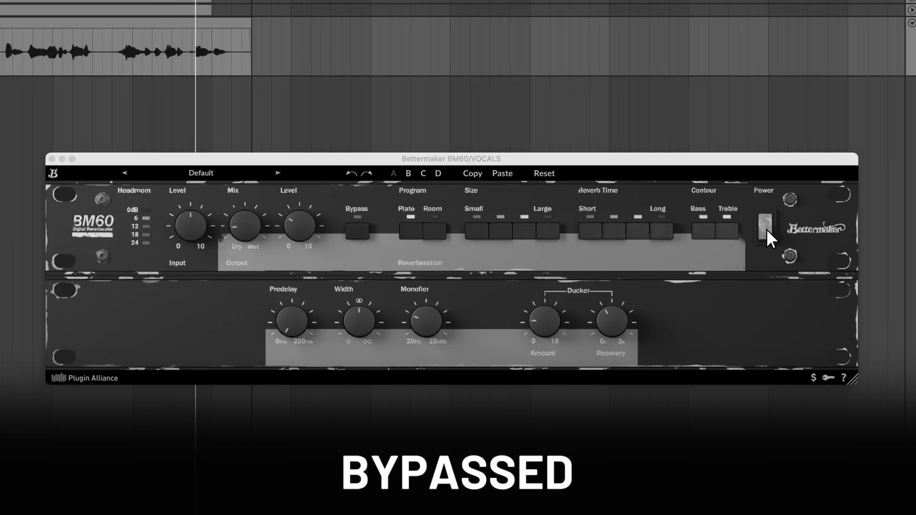
left_click(765, 227)
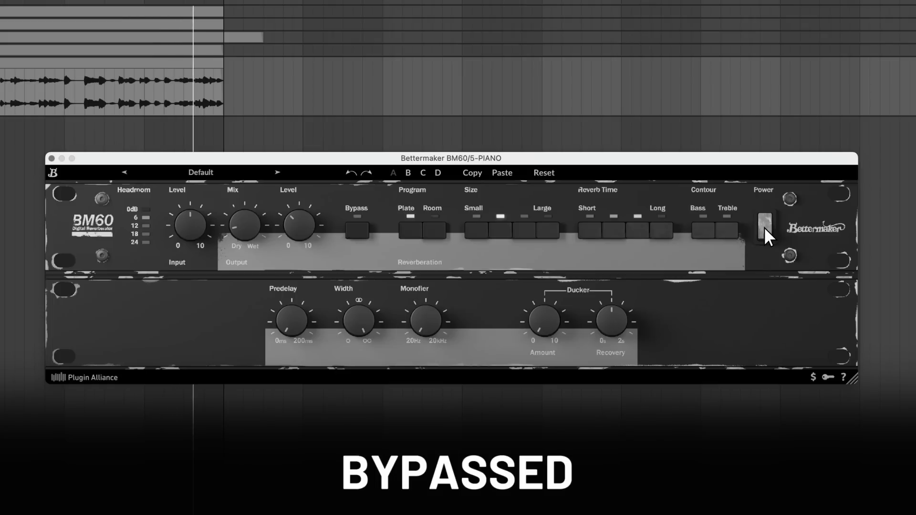
left_click(763, 227)
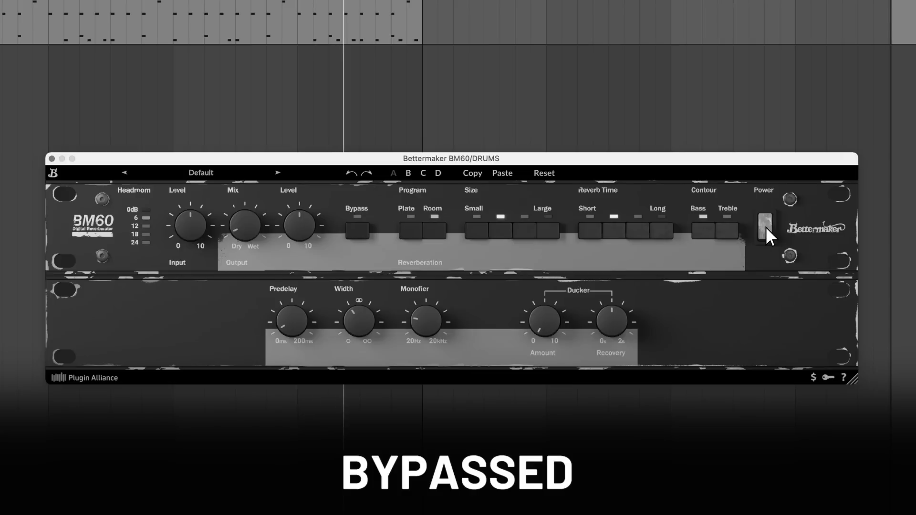
left_click(765, 226)
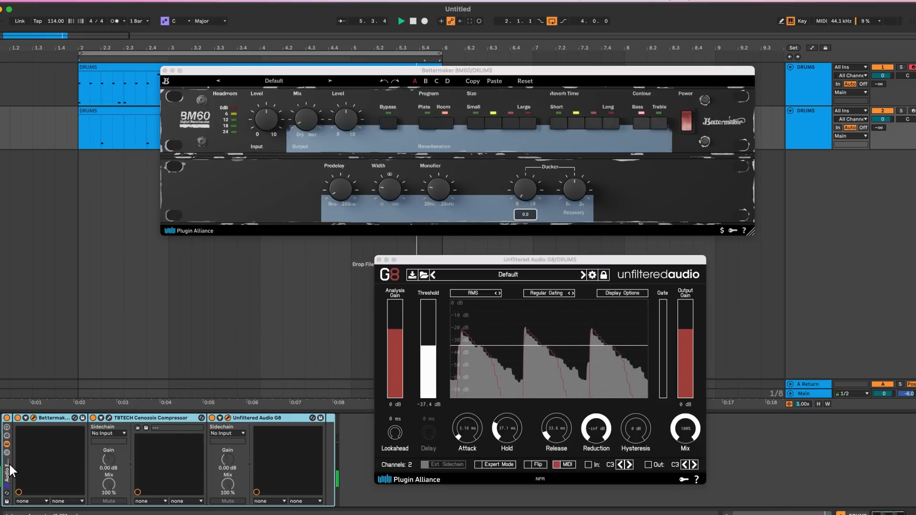
key("space")
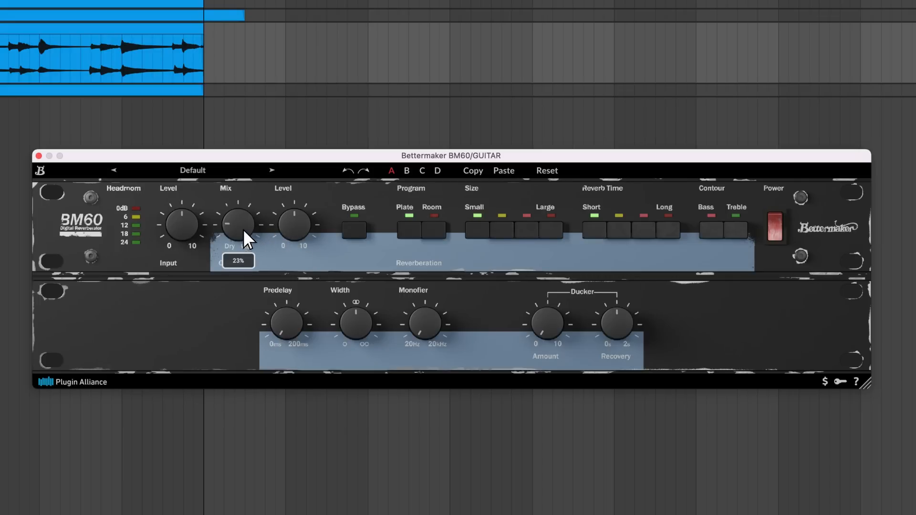
- Sweep the guitar reverb's Mix between dry and wet, and raise the guitar track's send level
left_click_drag(246, 238, 253, 195)
left_click_drag(248, 186, 240, 217)
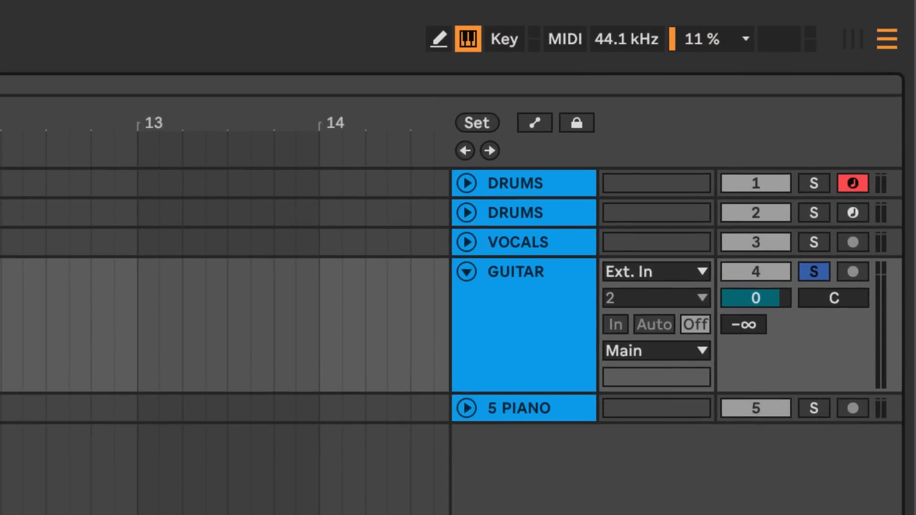
left_click_drag(743, 324, 744, 296)
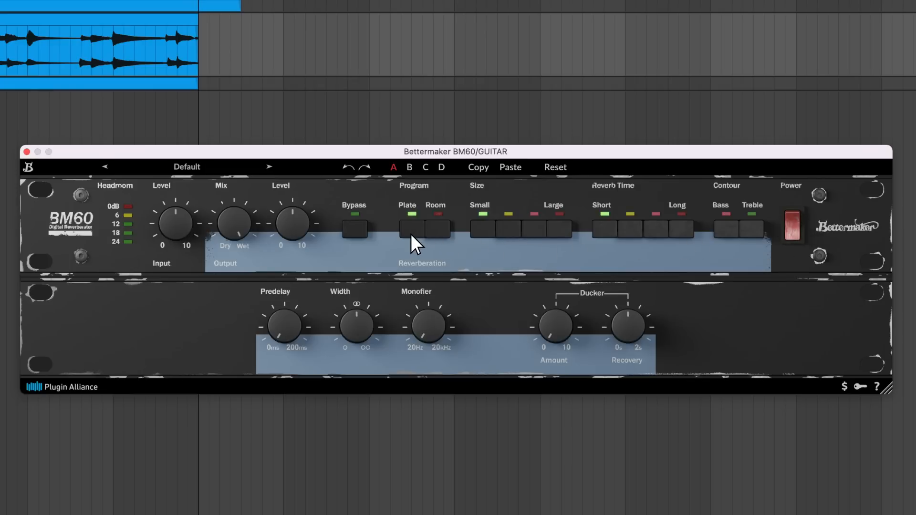
- Compare the Room and Plate programs on the guitar and vocals reverbs, returning each to Plate
left_click(440, 233)
left_click(416, 234)
key("Up")
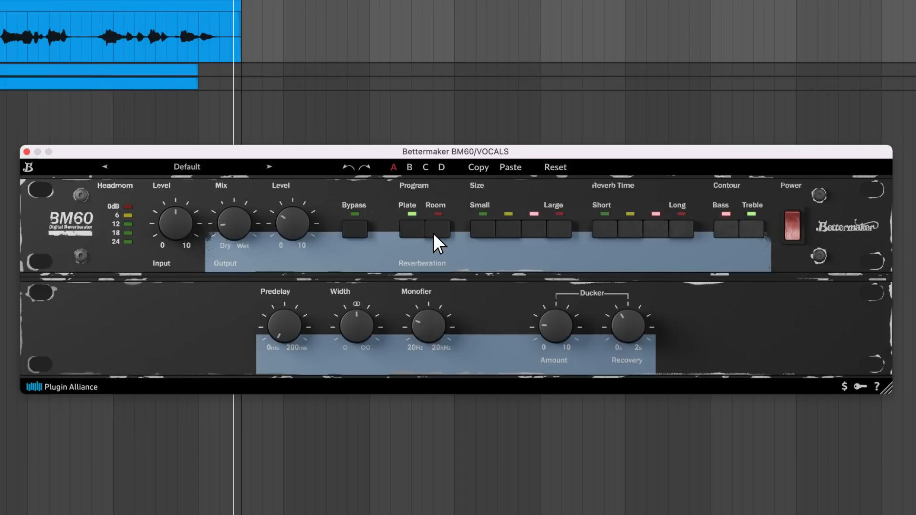
left_click(437, 234)
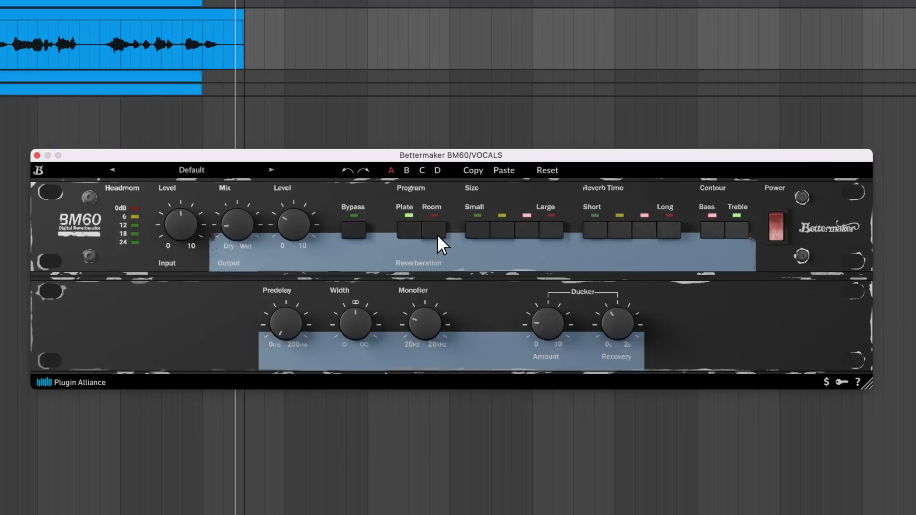
left_click(436, 233)
left_click(407, 233)
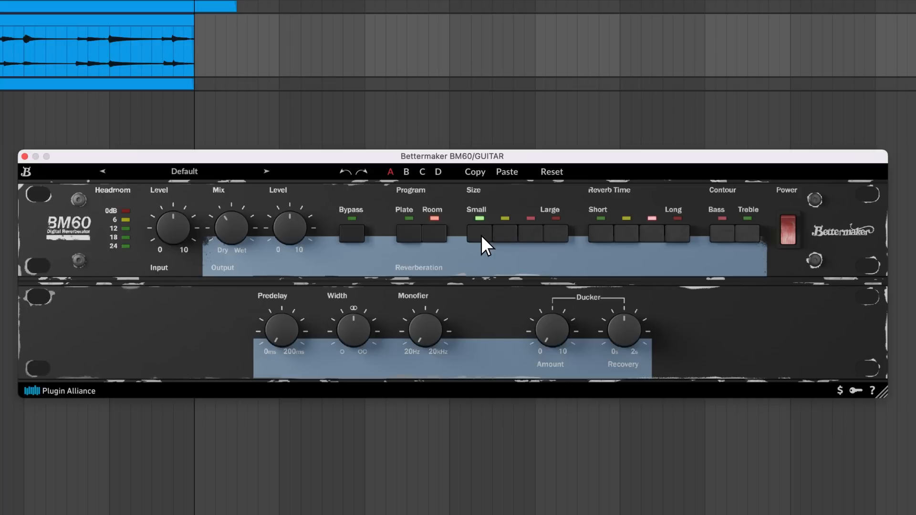
- Audition all four Size settings of the guitar's Room reverb from Small to Large, finishing on Small
left_click(556, 236)
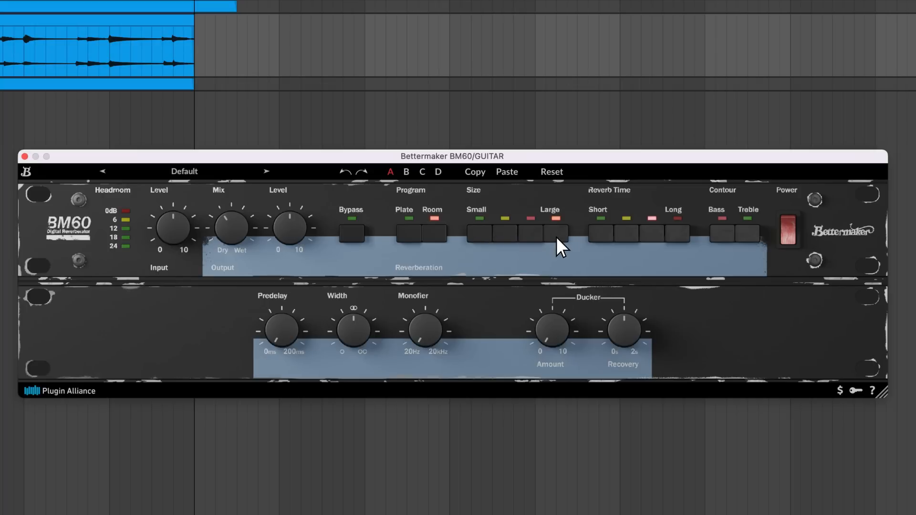
left_click(517, 239)
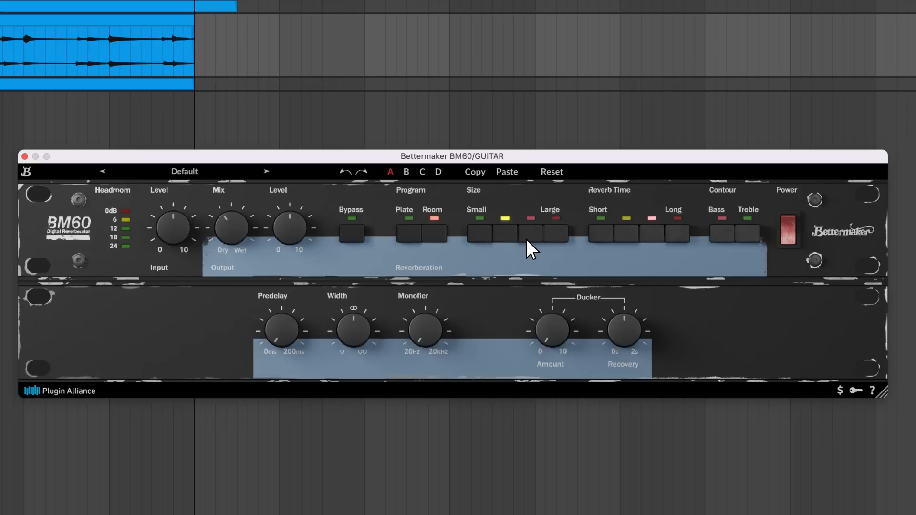
left_click(487, 238)
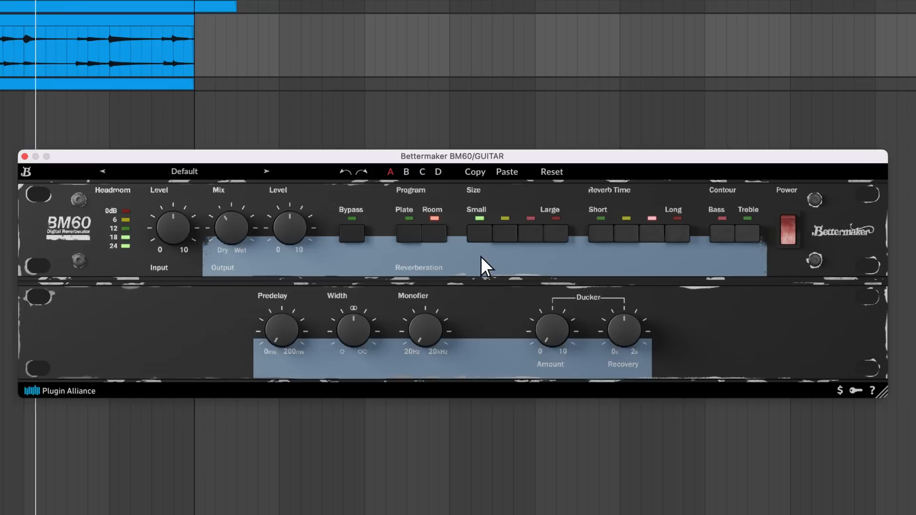
left_click(505, 235)
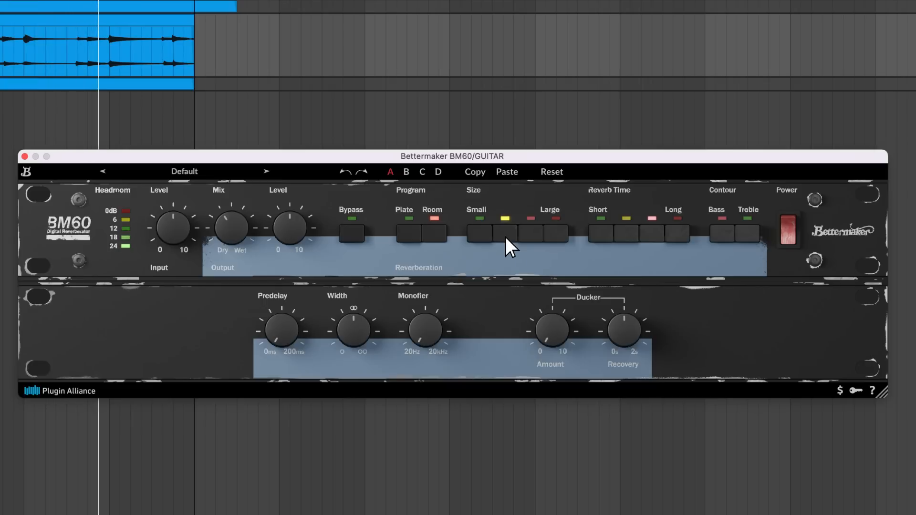
left_click(533, 237)
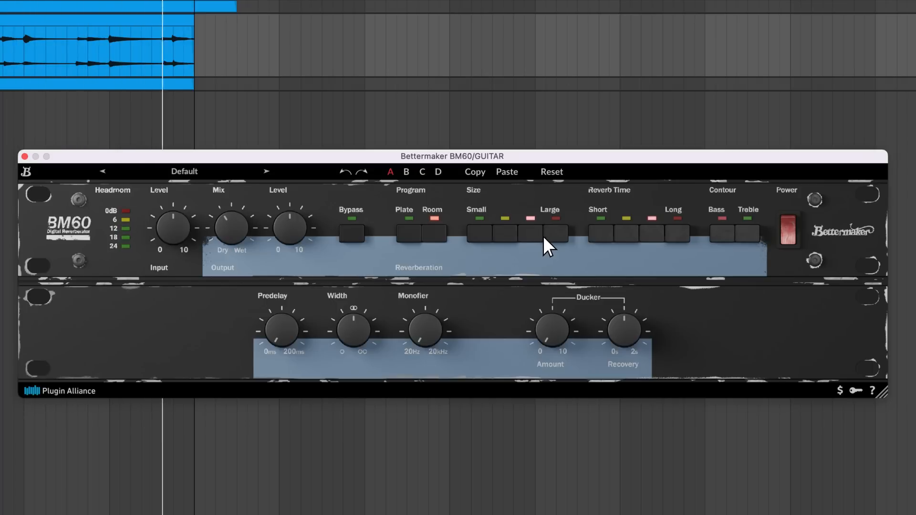
left_click(557, 236)
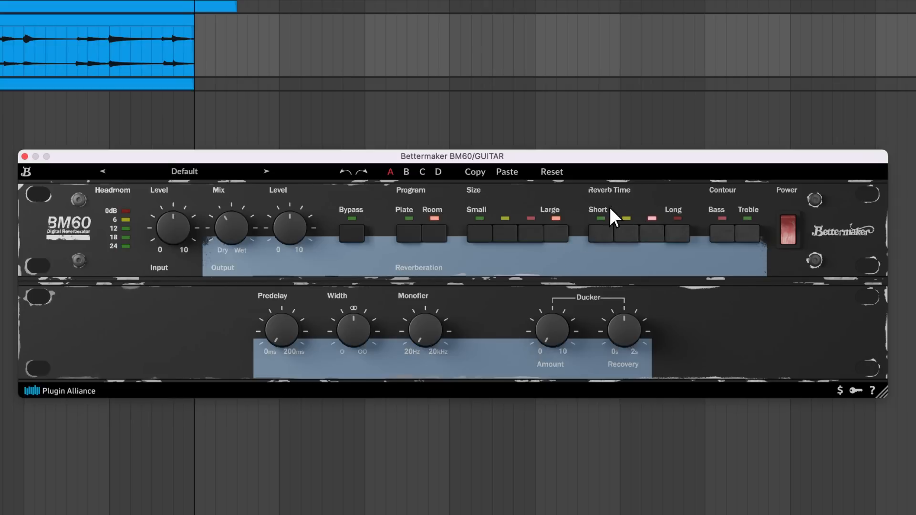
left_click(489, 238)
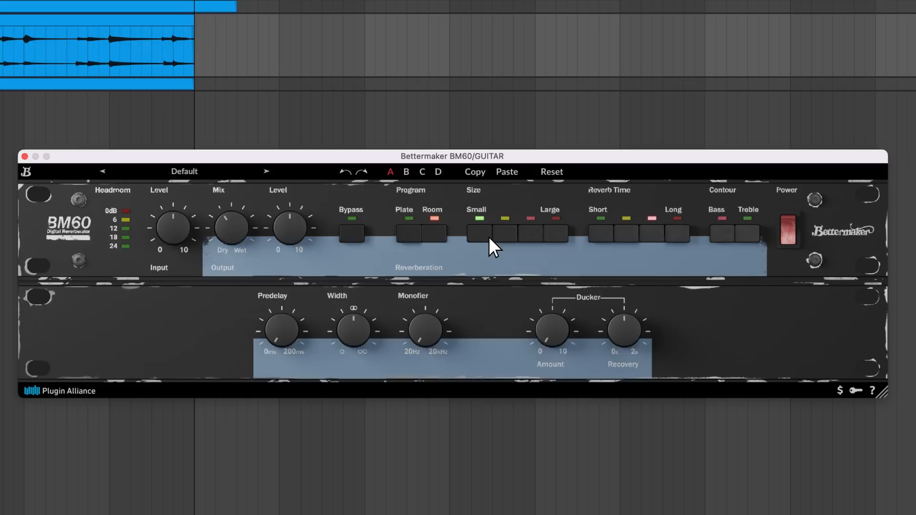
- Try the Long reverb time with the Small size, and the Short time with the larger sizes on the guitar reverb
left_click(679, 241)
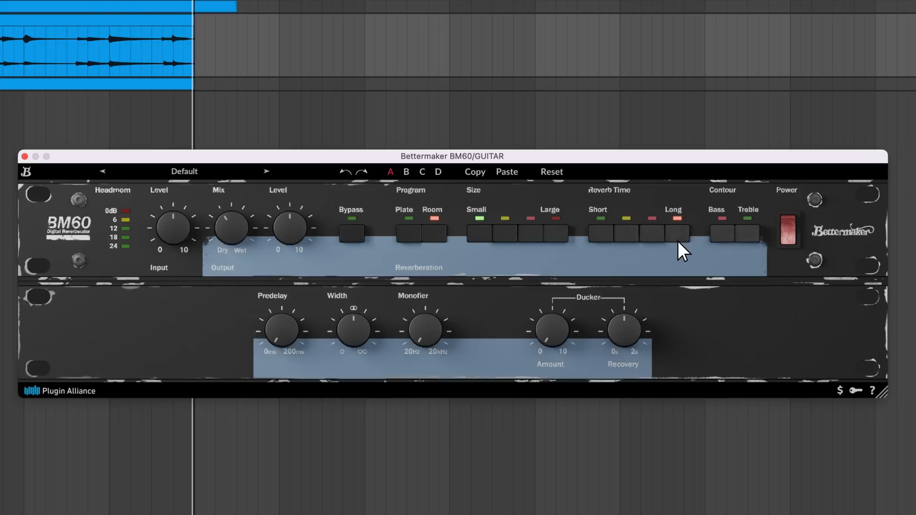
left_click(556, 237)
left_click(606, 238)
left_click(538, 236)
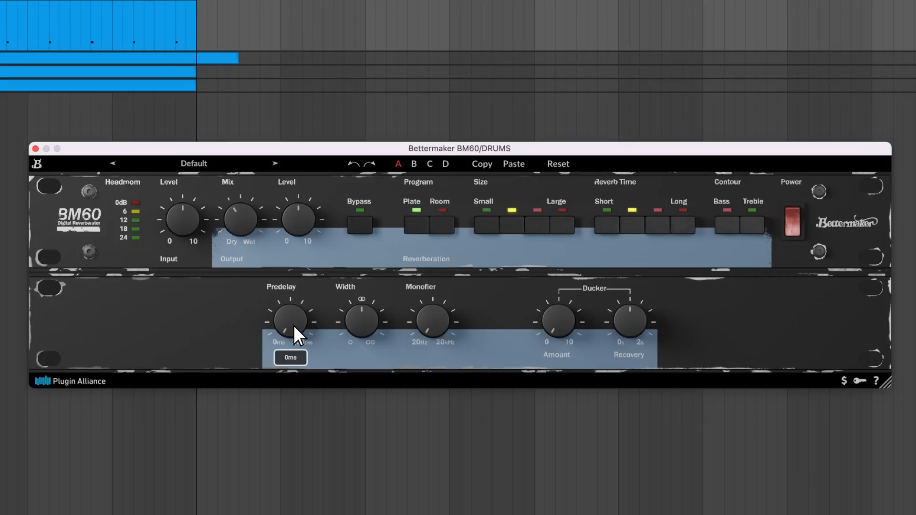
- Sweep the drums reverb's Predelay up and bring it back down to a short delay
left_click_drag(293, 266, 296, 191)
left_click_drag(299, 187, 299, 269)
left_click_drag(299, 269, 297, 310)
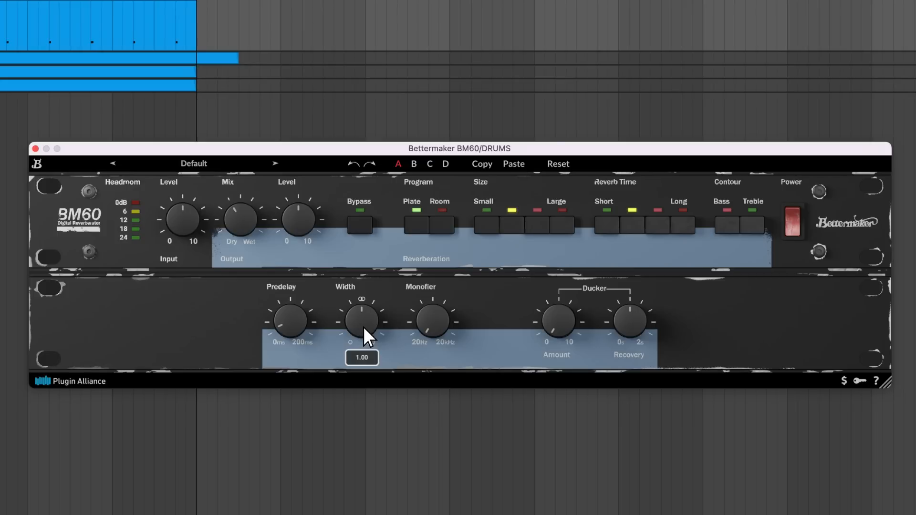
- Sweep the drums reverb's Width across its range, settle it at 1.04, and try adjusting the Monofier
left_click_drag(364, 328, 377, 254)
left_click_drag(377, 252, 361, 365)
left_click_drag(365, 414, 371, 331)
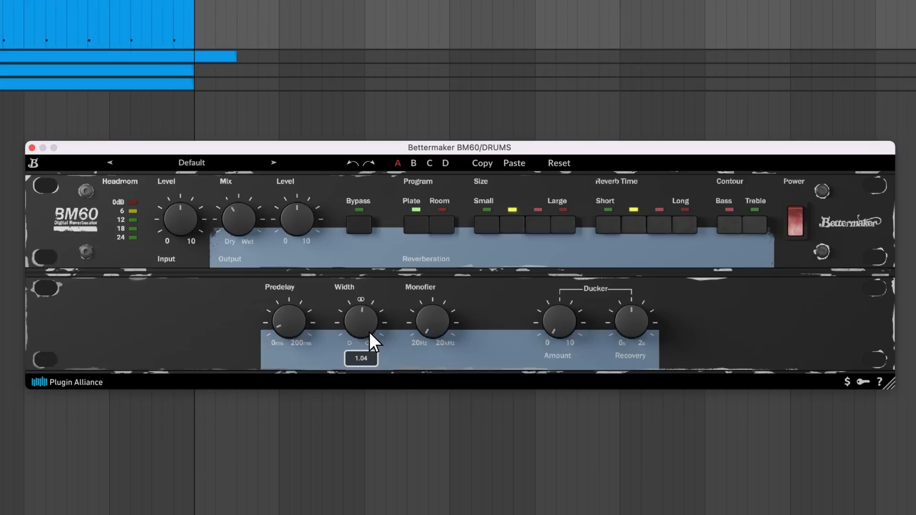
mouse_move(435, 328)
left_mouse_down()
mouse_move(440, 309)
mouse_move(443, 322)
left_mouse_up()
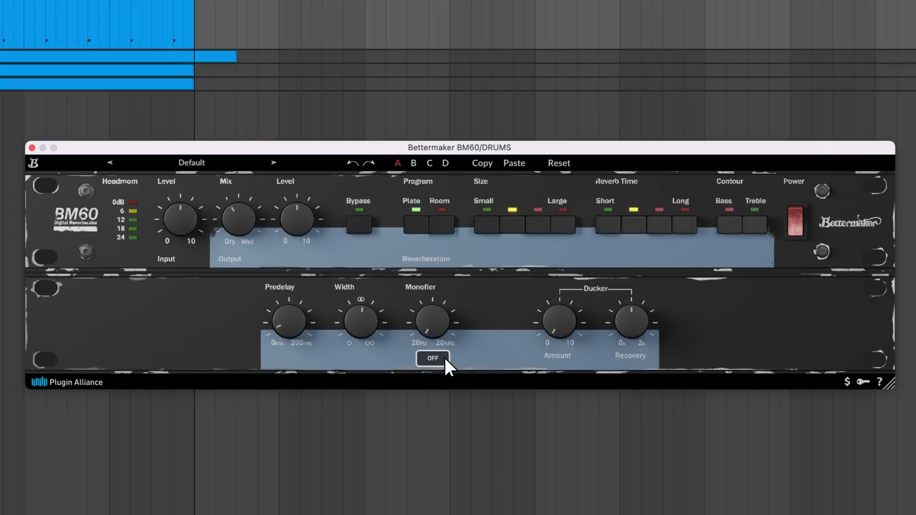
left_click_drag(443, 325, 442, 321)
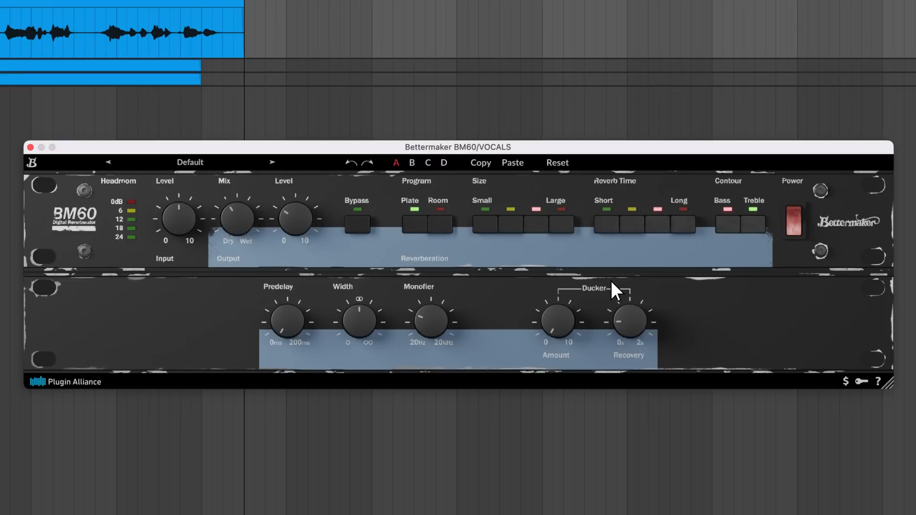
- Audition the vocals reverb's Ducker Amount at 10.0, and back it off to a moderate setting
mouse_move(579, 305)
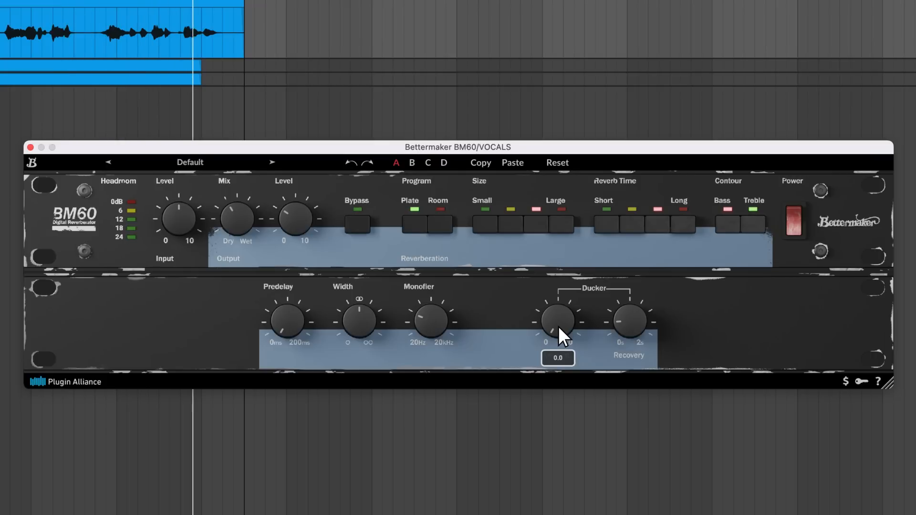
key("space")
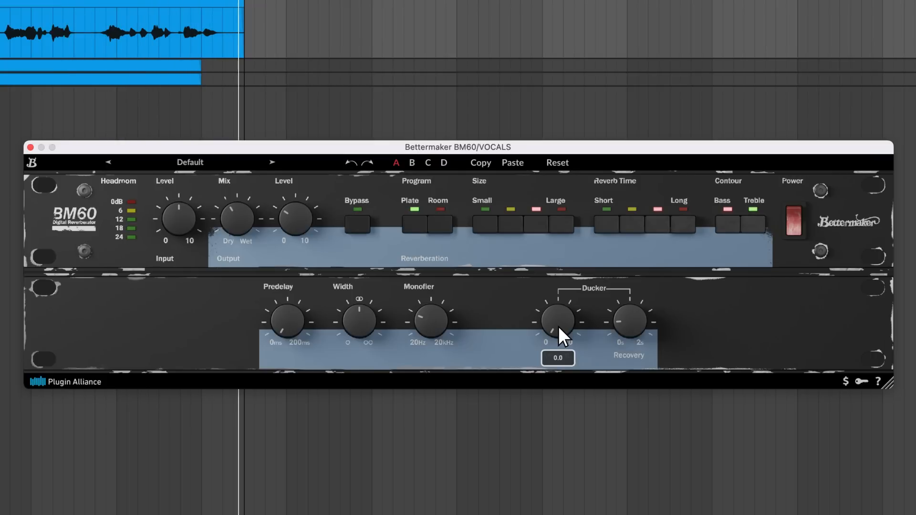
left_click_drag(561, 313, 567, 196)
key("space")
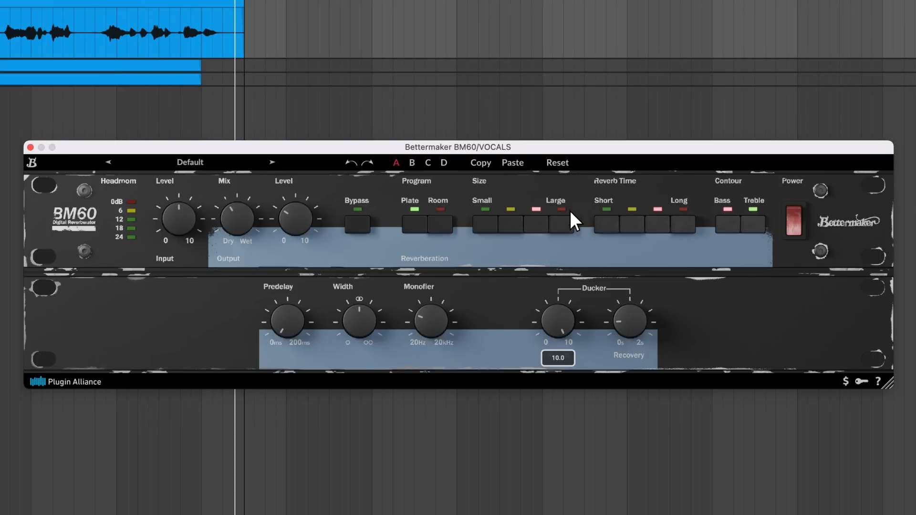
left_click_drag(566, 284, 567, 281)
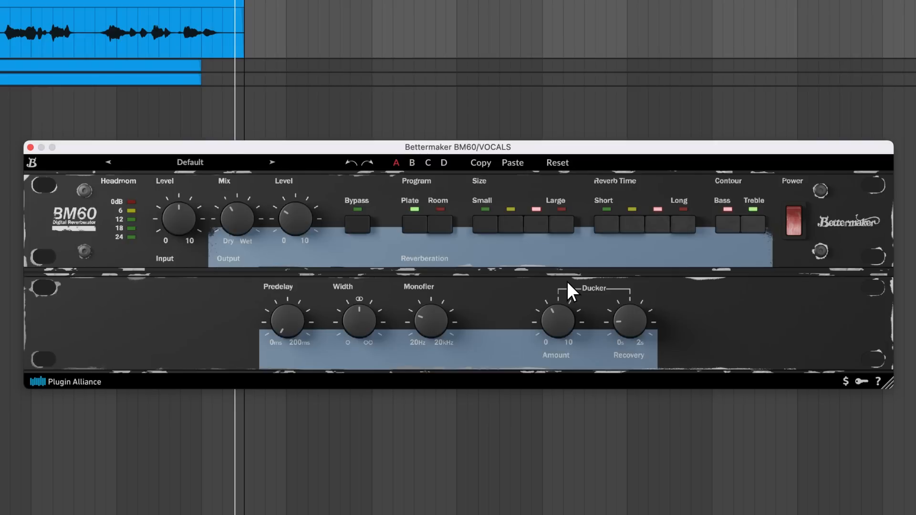
- Set the vocals reverb's Ducker Recovery to 757 ms and bring up the Ducker detector type choices
mouse_move(634, 320)
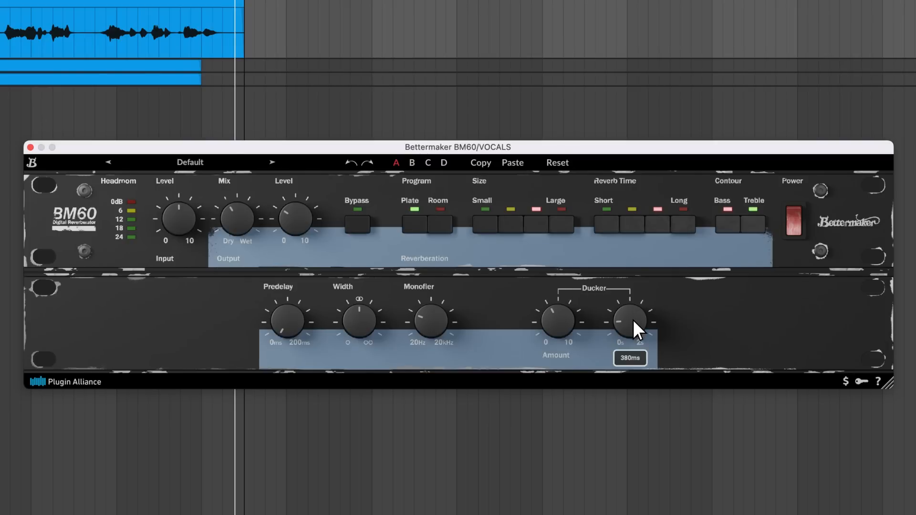
key("Return")
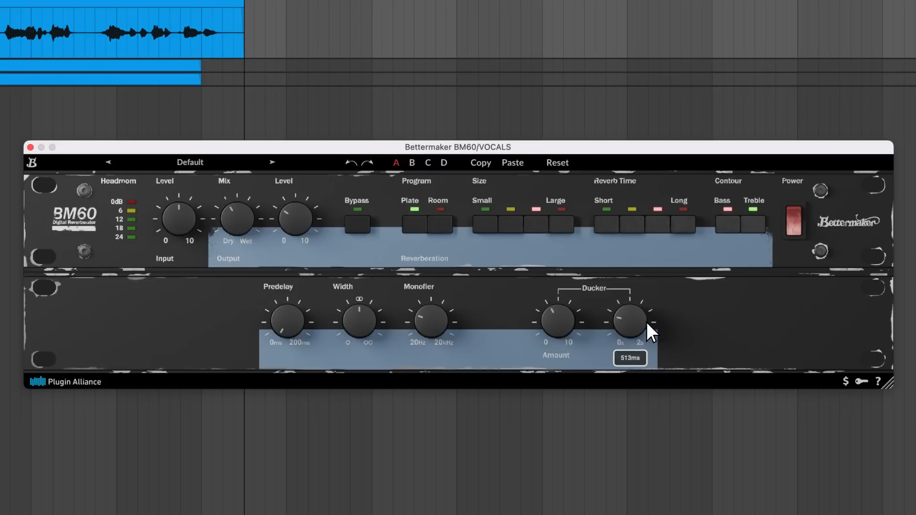
left_click_drag(646, 322, 648, 309)
right_click(640, 322)
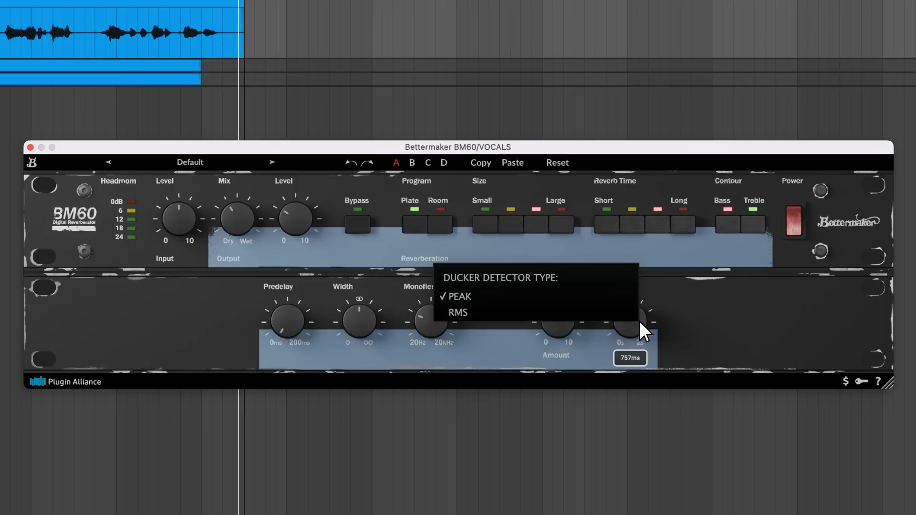
left_click(578, 313)
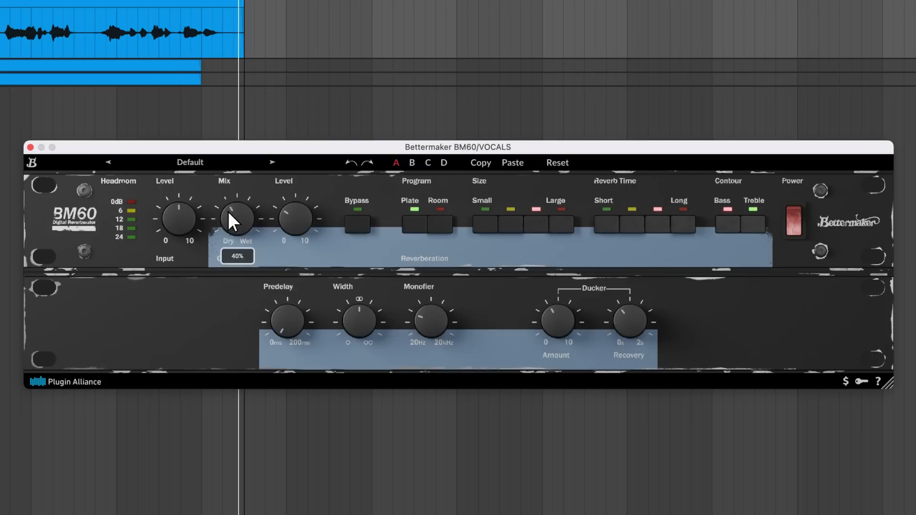
- View the BM60's detector options and preset list on the vocals track, and switch its settings slot from A to D
left_click(34, 163)
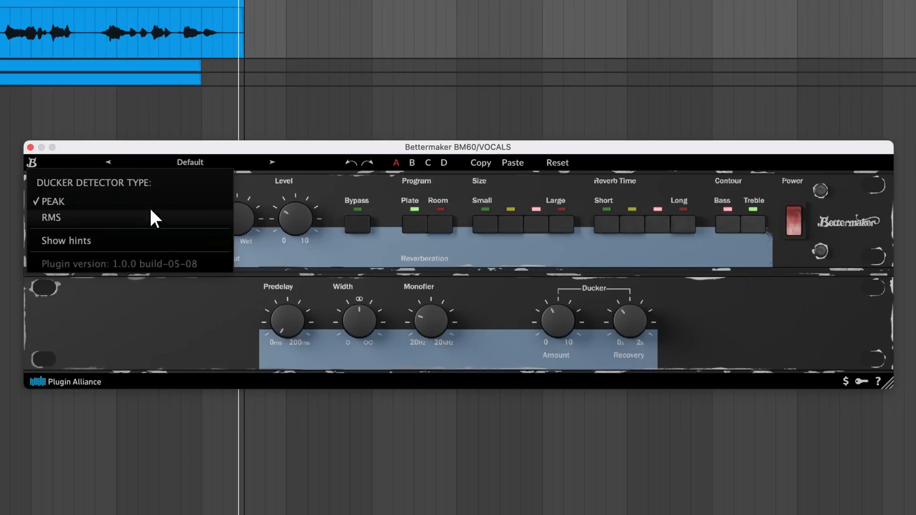
left_click(205, 167)
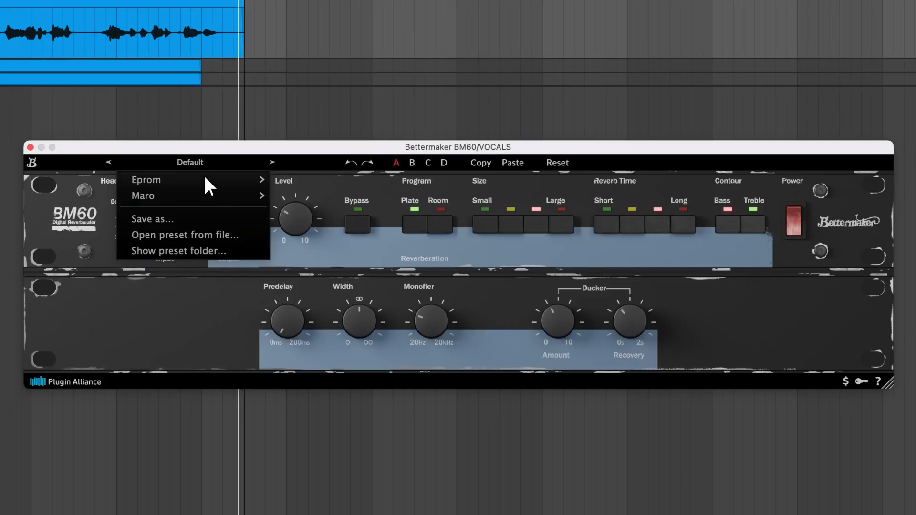
mouse_move(204, 175)
left_click(257, 164)
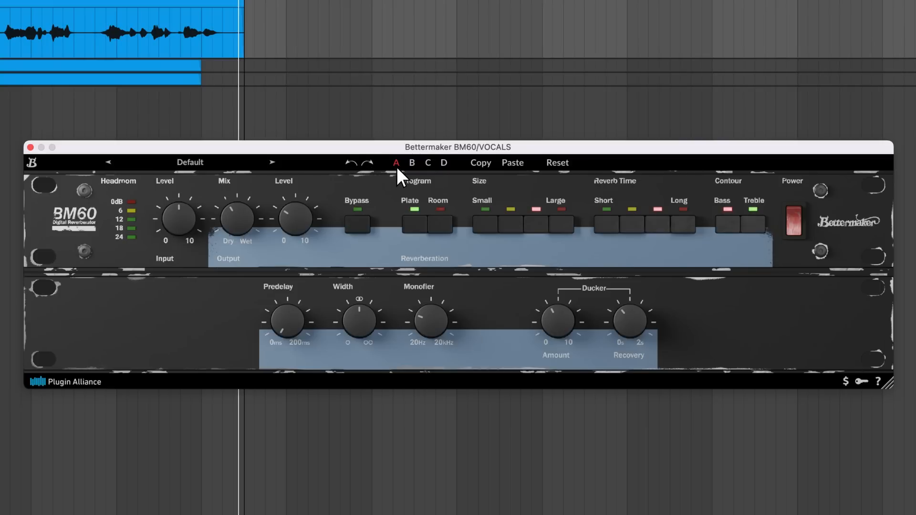
left_click(413, 164)
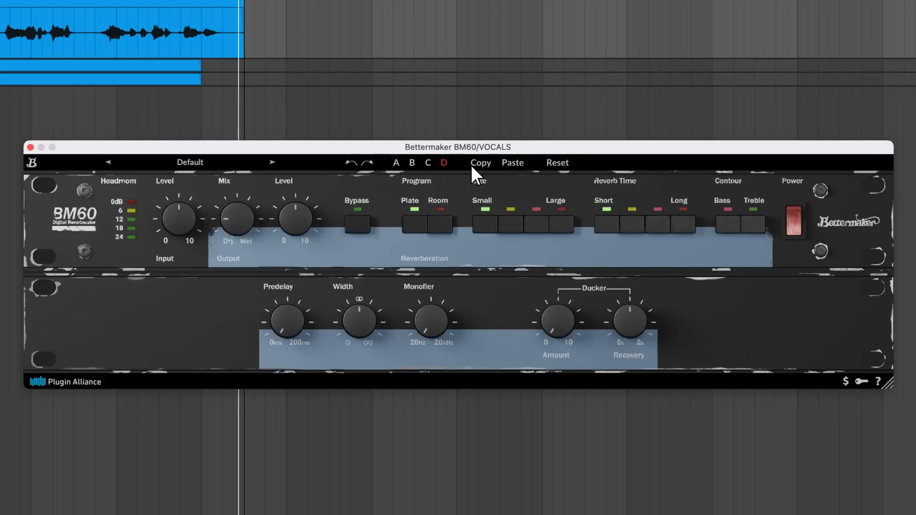
- Switch the vocals reverb to slot A, paste the copied slot D settings into it, and resize the plug-in window smaller
left_click(397, 165)
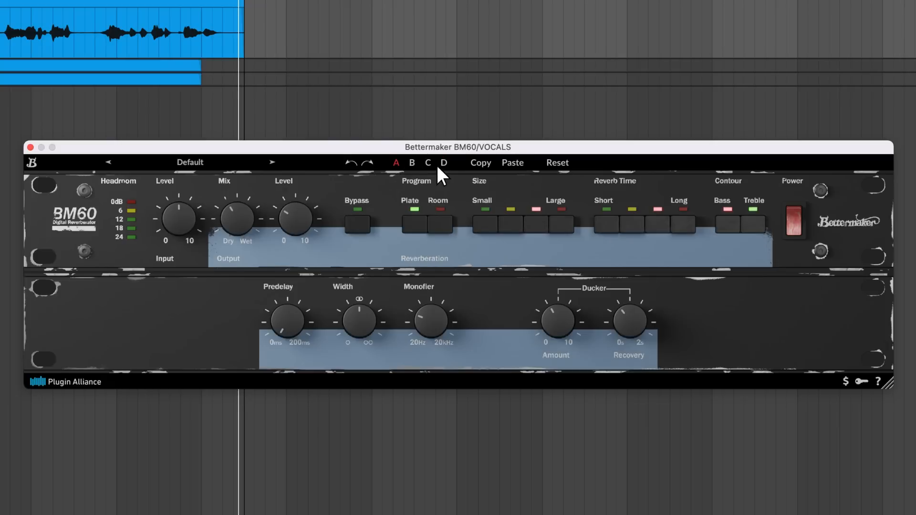
left_click(513, 164)
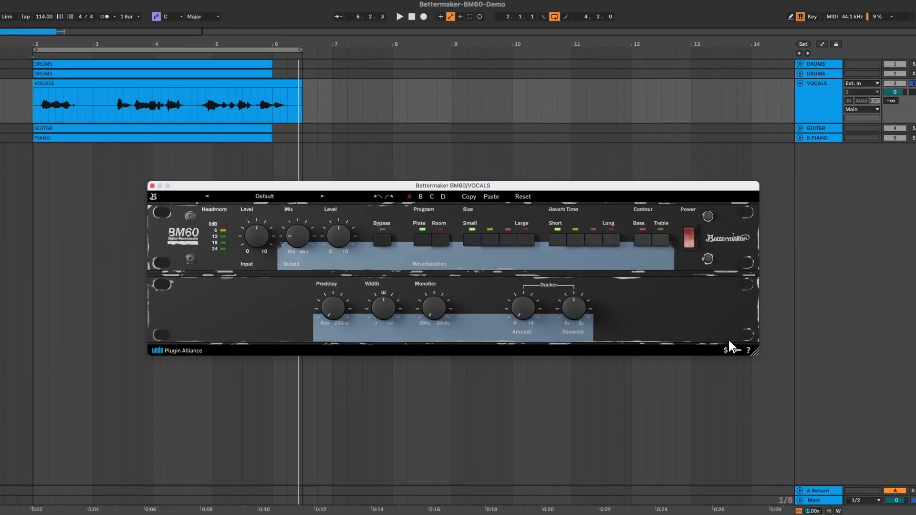
left_click_drag(756, 354, 725, 351)
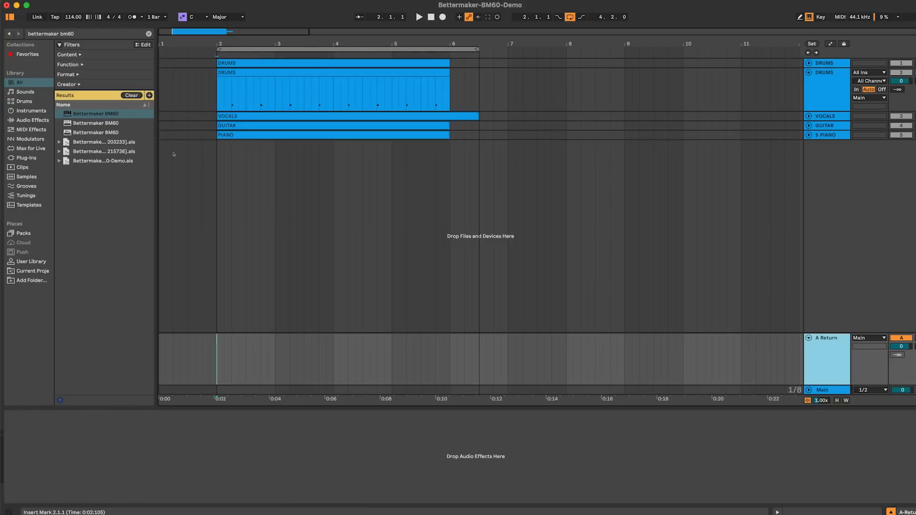
- Load Bettermaker BM60 on the A return track, adjust its Mix, and choose the third Size and Reverb Time settings
left_click(115, 117)
key("Return")
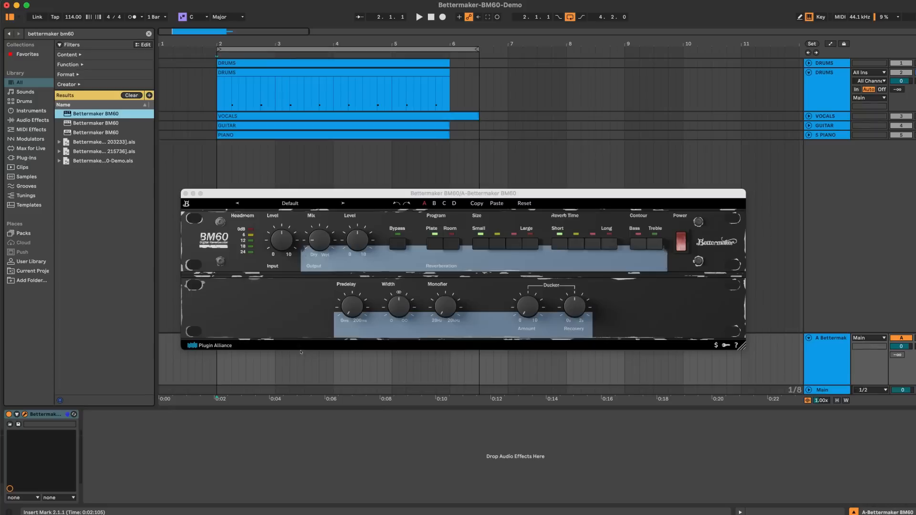
left_click(321, 238)
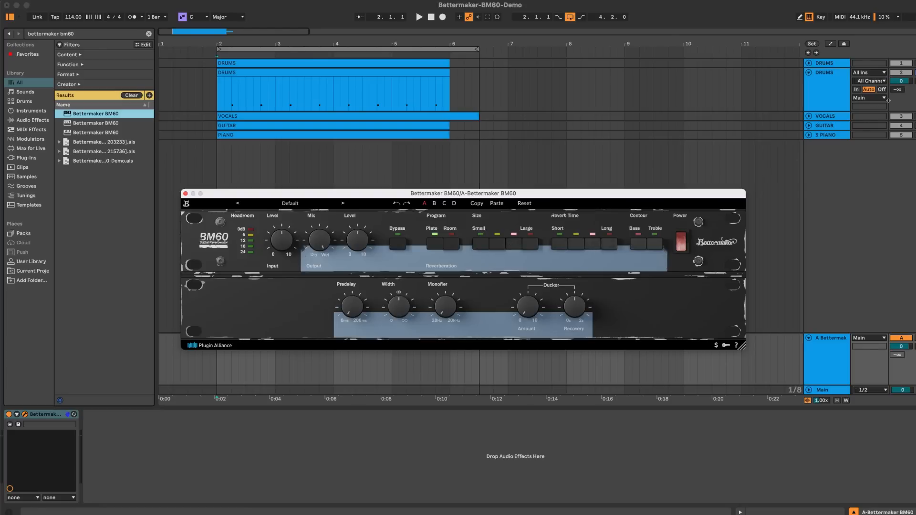
- Set the second drums track's send to return A at 0.0 dB and audition the reverb
left_click(899, 90)
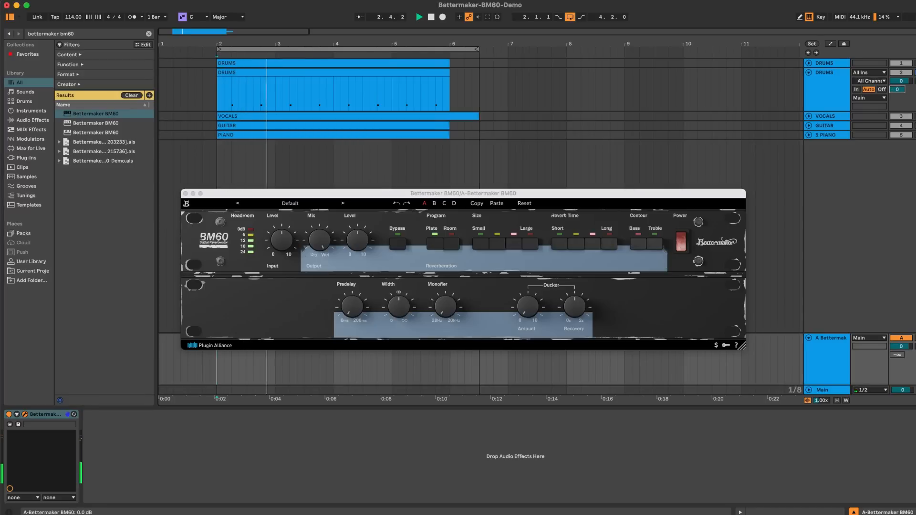
key("space")
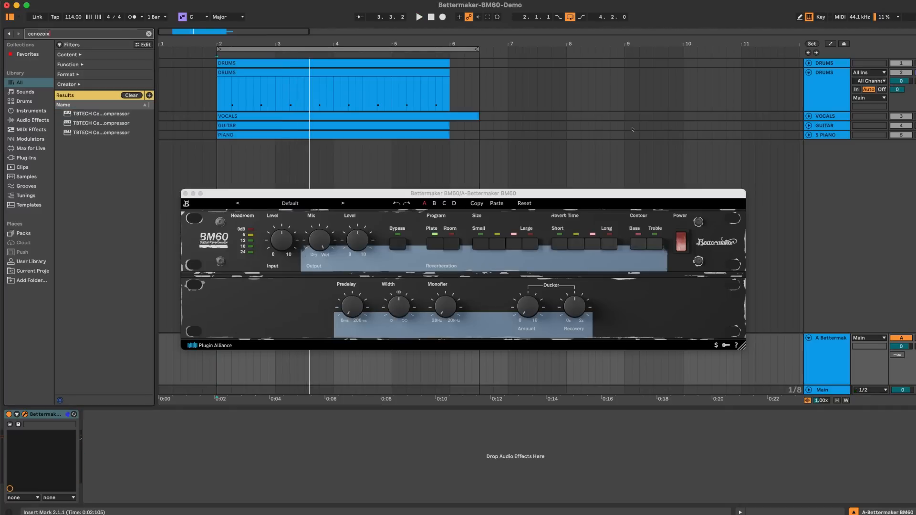
- Find the TBTECH Cenozoix Compressor and load it after the BM60 on the A return track
key("super+f")
type("cenozoix")
left_click(117, 114)
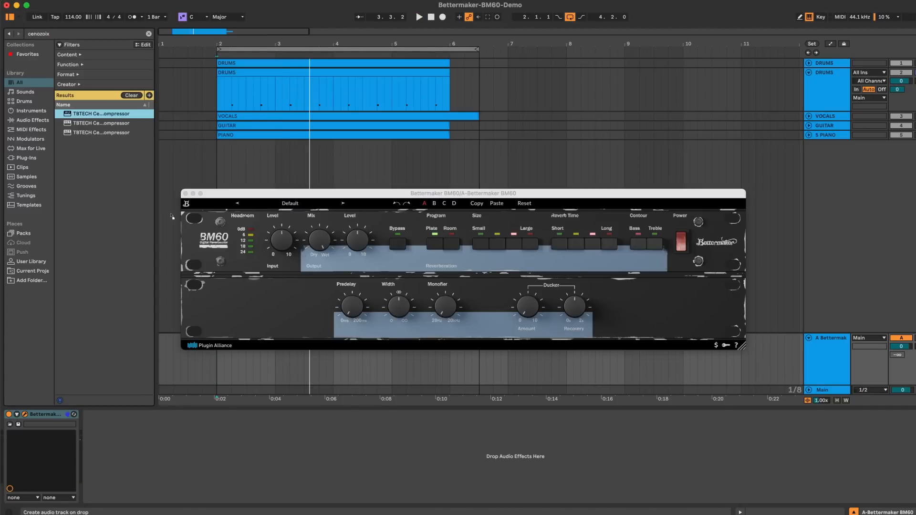
key("Return")
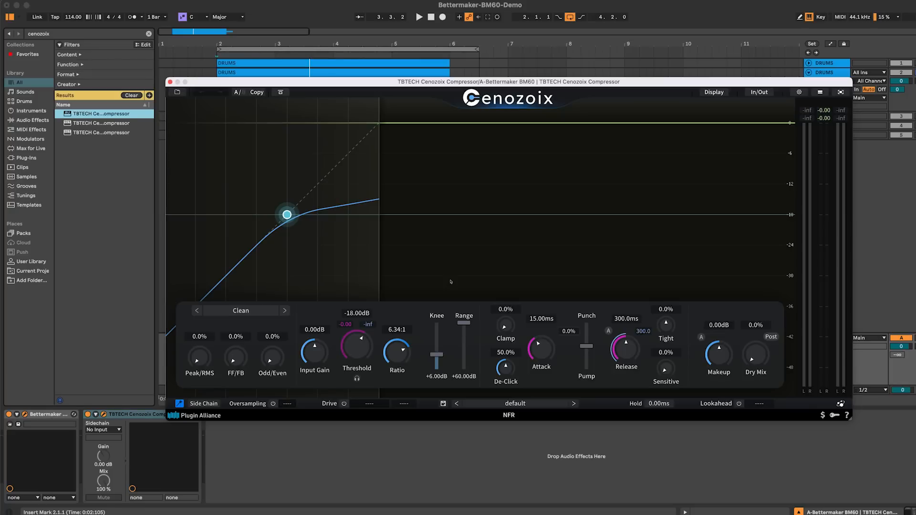
- Choose the Black FET model in Cenozoix and set Threshold to -24.82 dB and Release to 545.3 ms during playback
left_click(256, 315)
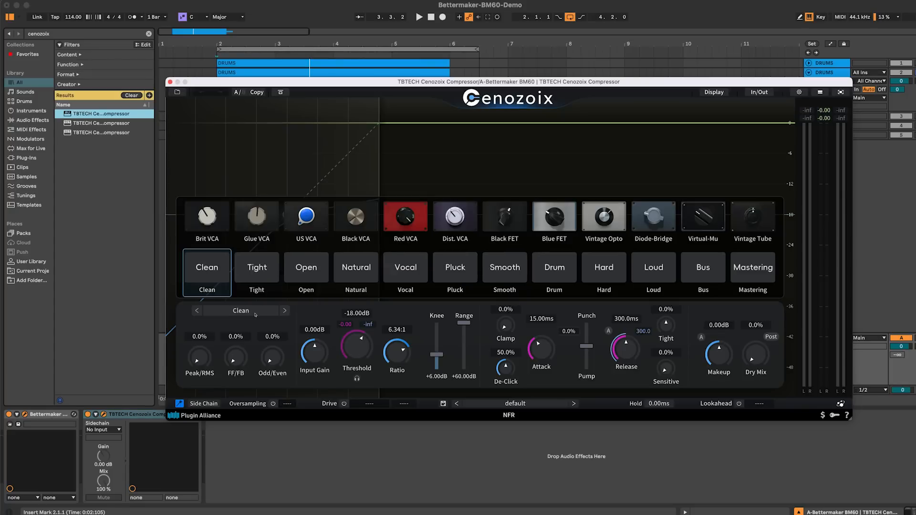
left_click(511, 218)
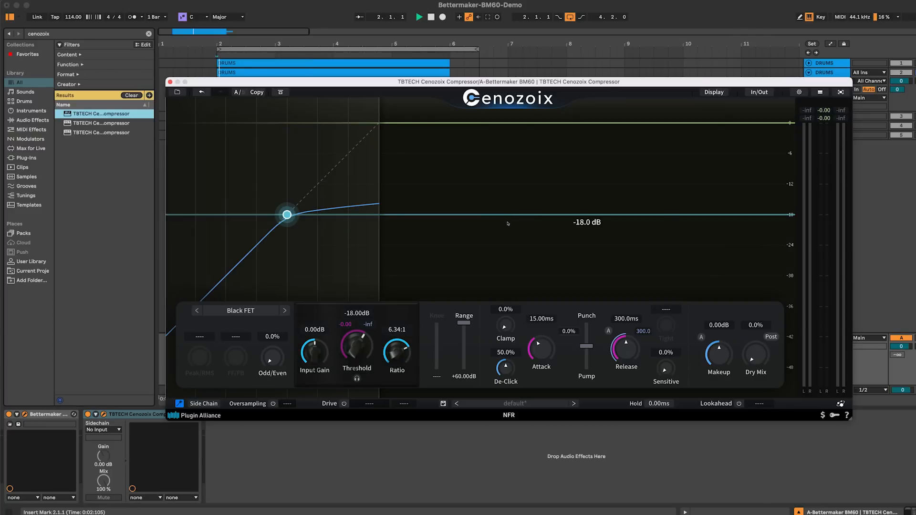
key("space")
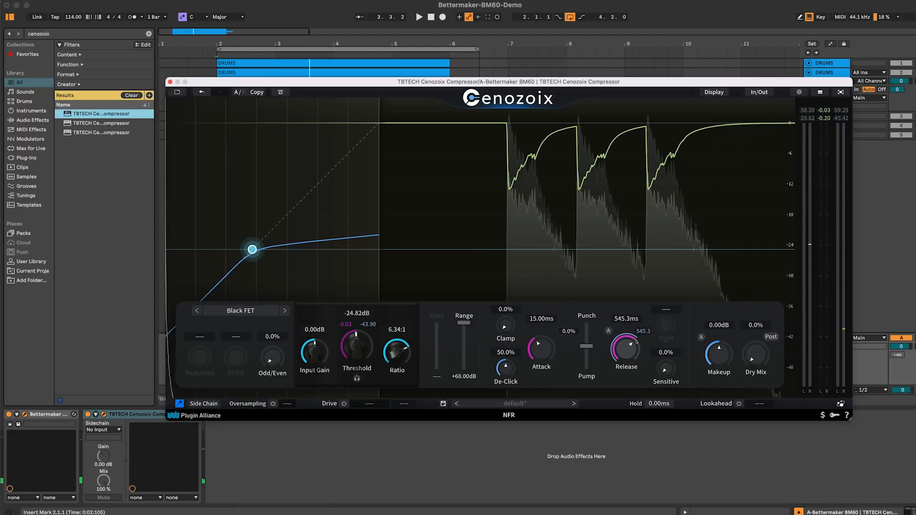
key("space")
- Find the Unfiltered Audio G8 gate and place it after Cenozoix on the A return track
key("super+f")
type("g8")
left_click(103, 133)
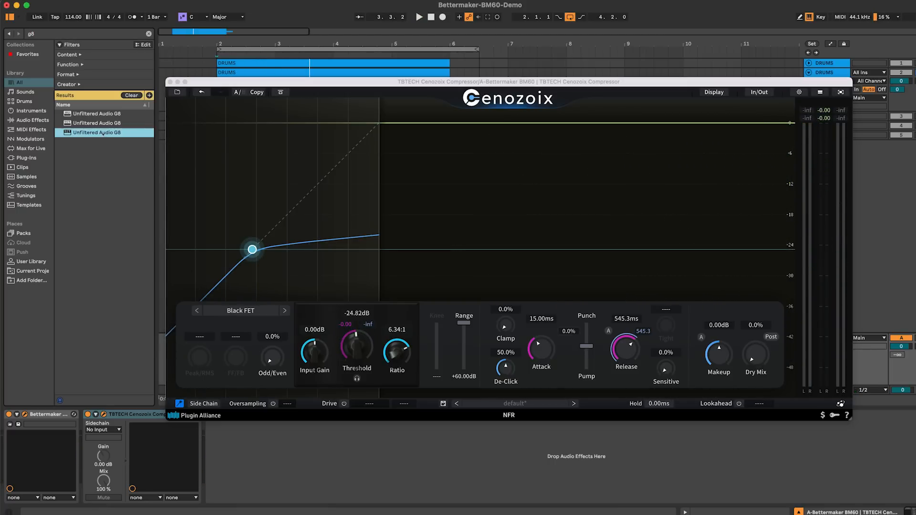
left_click_drag(195, 316, 262, 451)
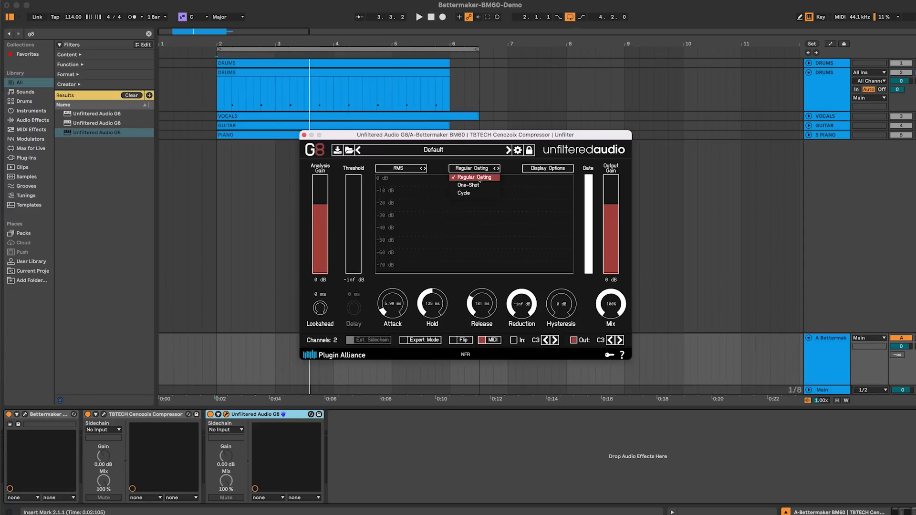
- Set the G8 to Regular Gating with Peak detection, lower its Threshold to -22.3 dB, and audition the gated reverb
left_click(480, 179)
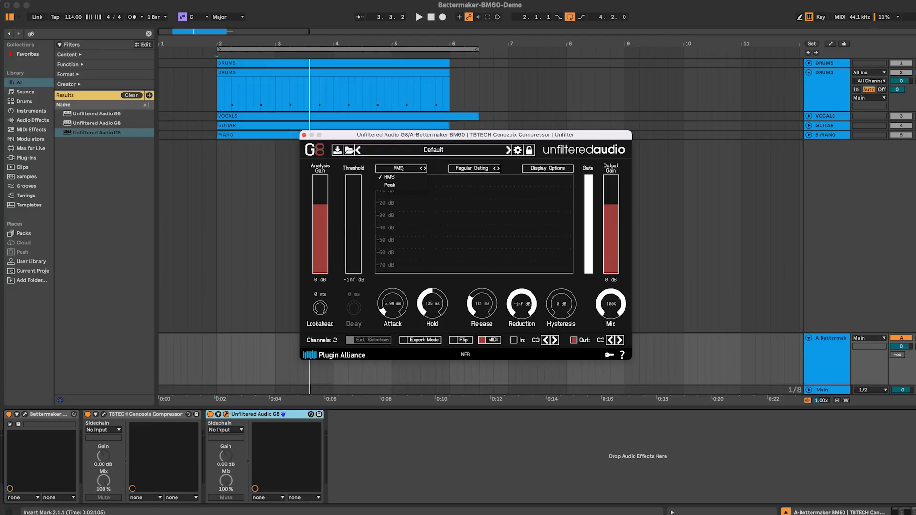
left_click(401, 185)
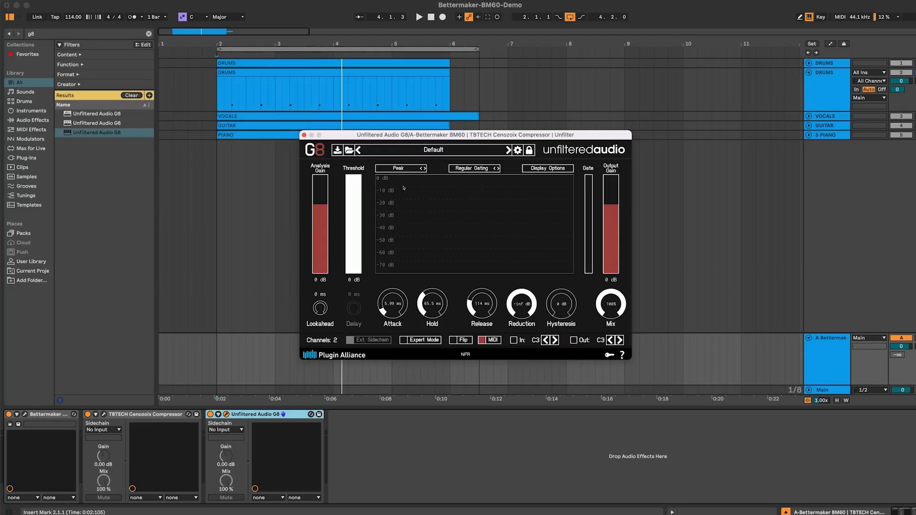
left_click_drag(357, 178, 358, 203)
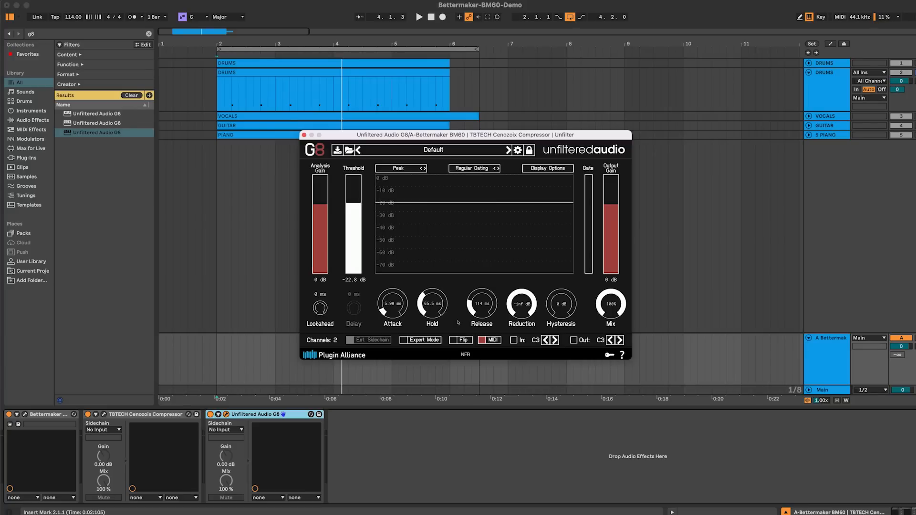
key("space")
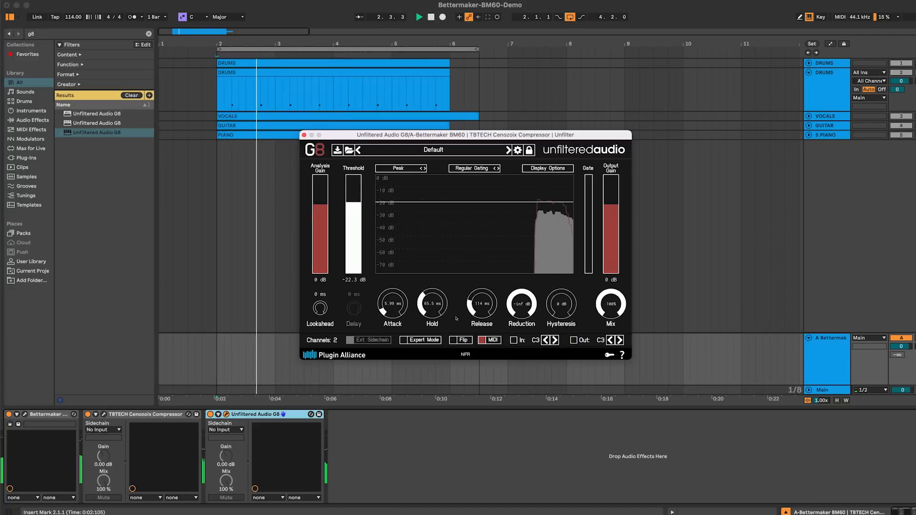